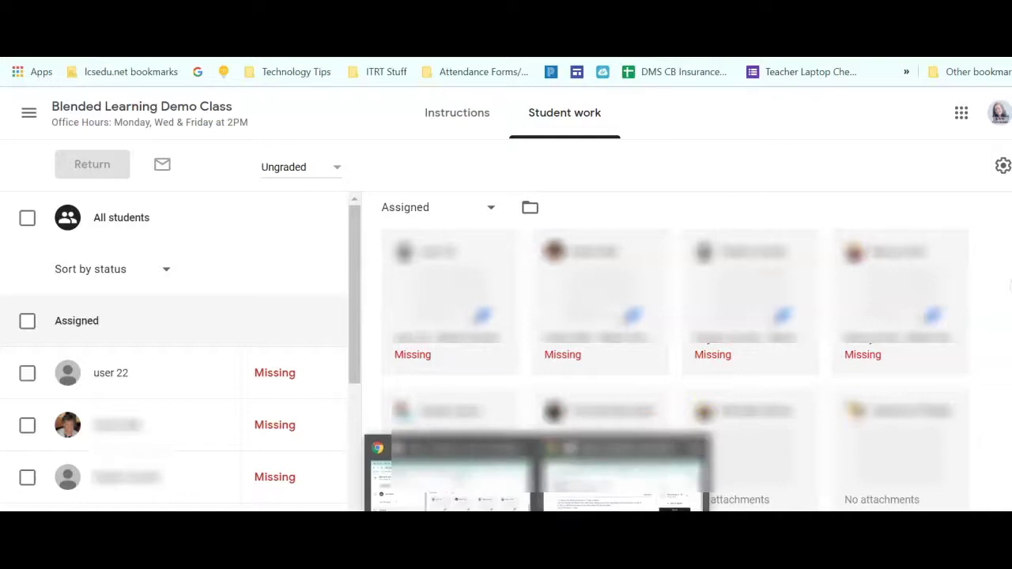
Bring up the student's Chrome window showing the Day 4: Notes and Activities assignment.
left_click(450, 474)
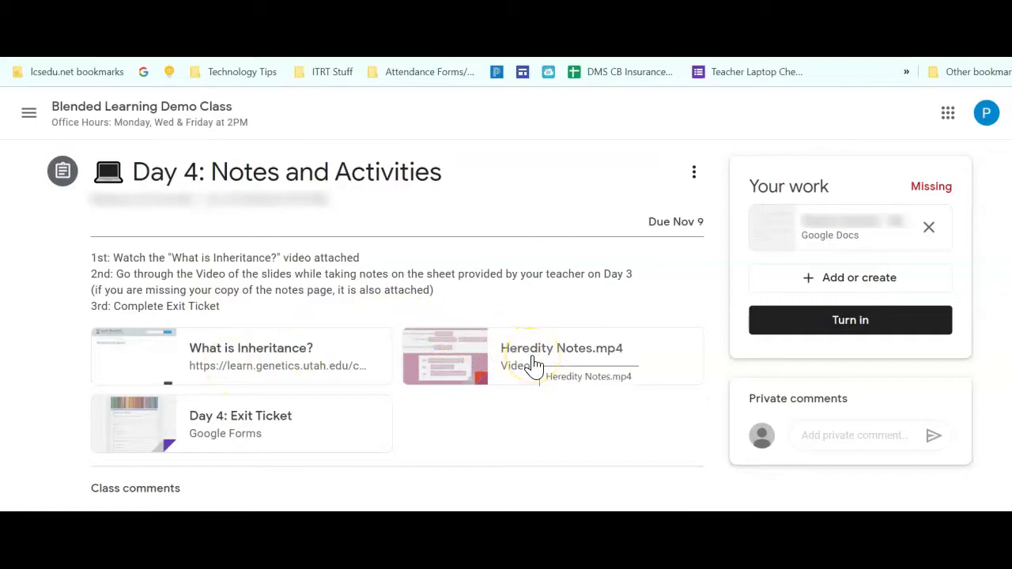
Check the Day 4: Exit Ticket form, then open the attached Blank Heredity Notes Doc.
left_click(245, 411)
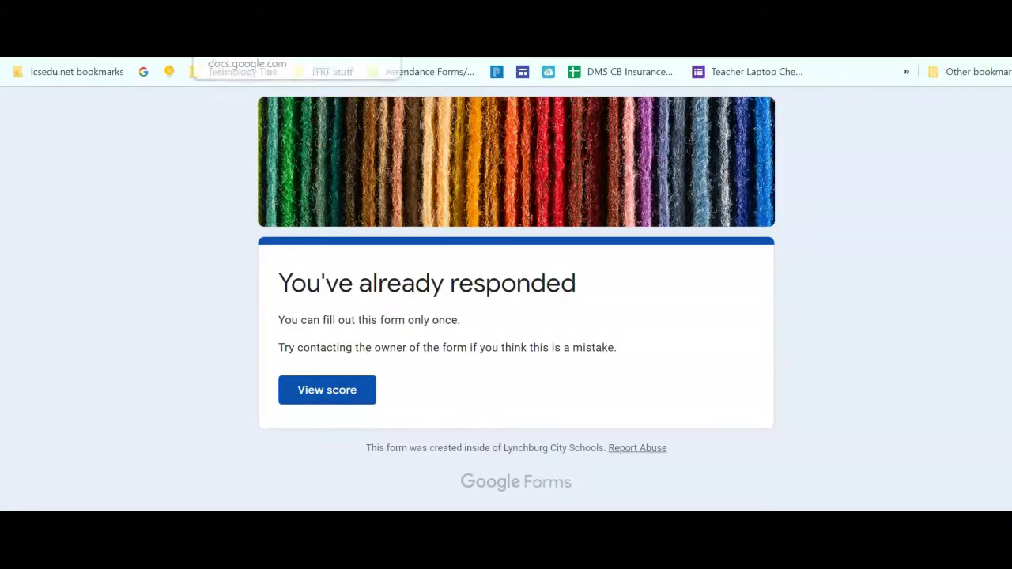
left_click(380, 36)
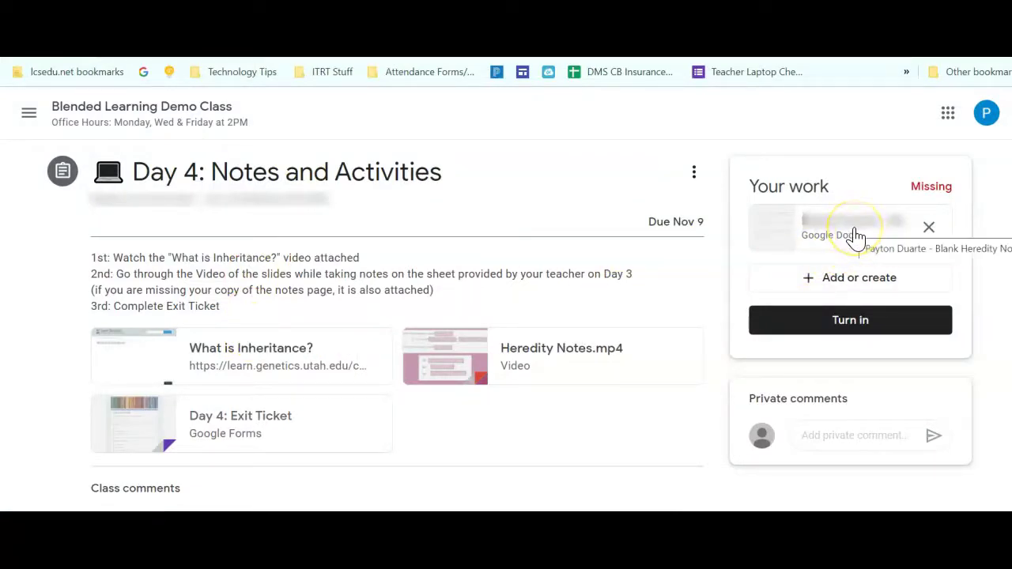
left_click(851, 329)
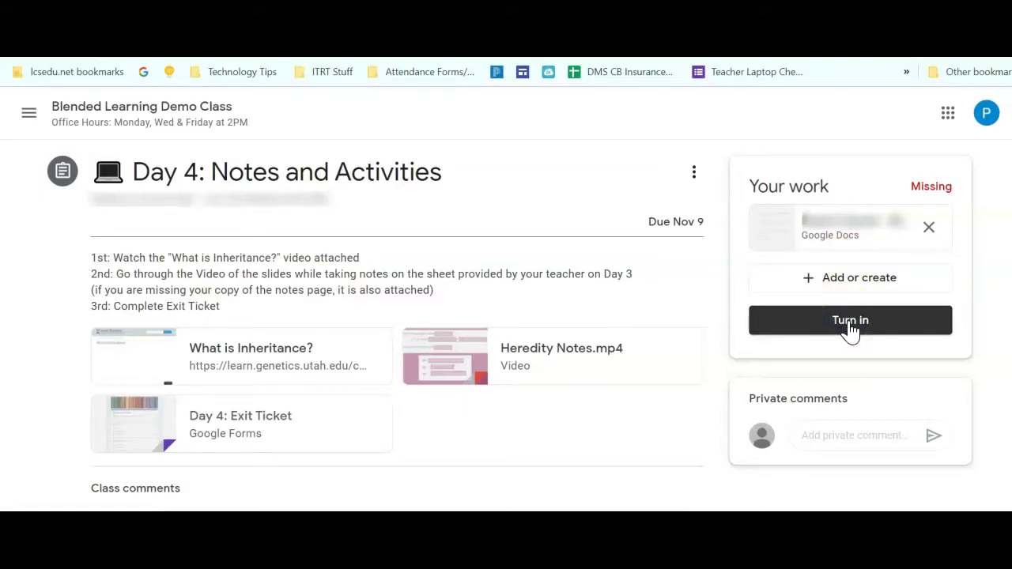
left_click(843, 231)
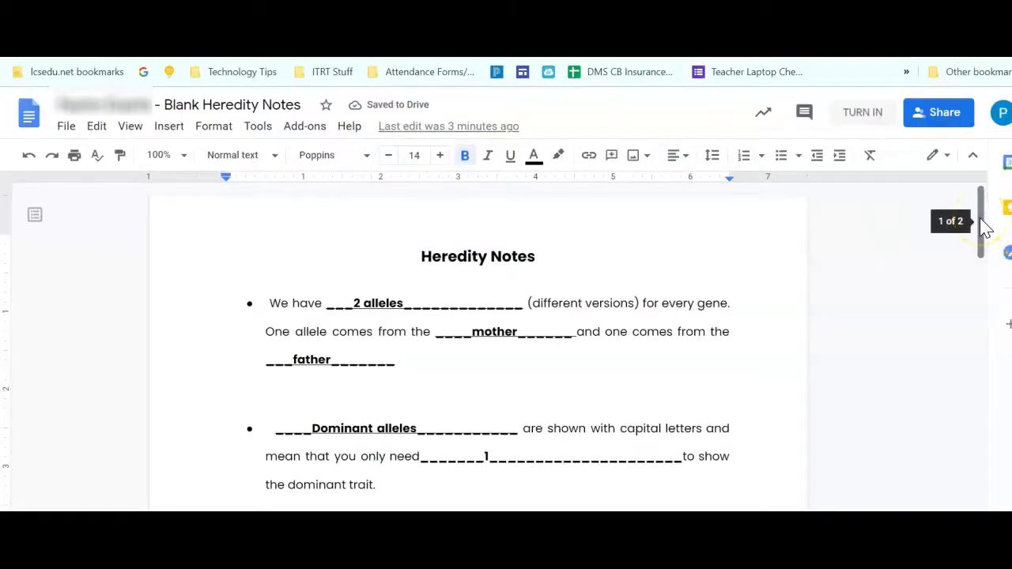
Start turning in the Blank Heredity Notes Doc from its Turn In button.
left_click_drag(981, 227, 972, 199)
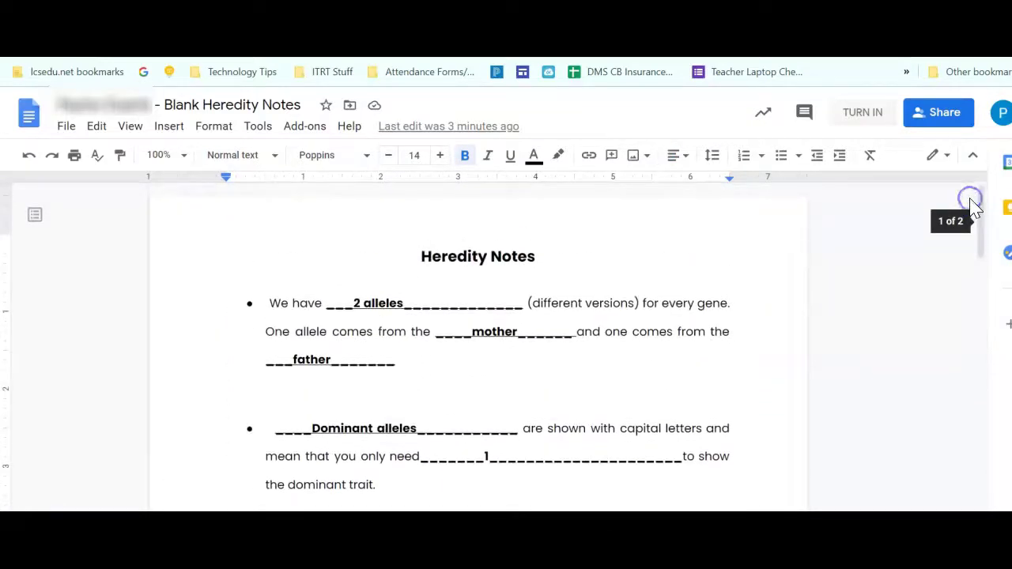
left_click(876, 122)
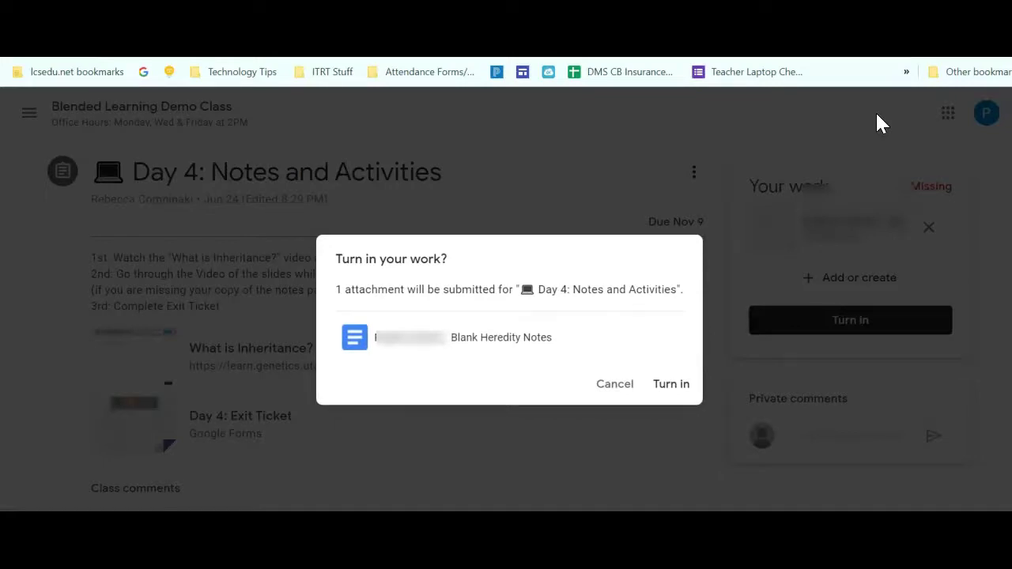
Confirm the Day 4 turn-in (marked Turned in late) and return to the teacher's Tic Tac Toe Student work page.
left_click(671, 384)
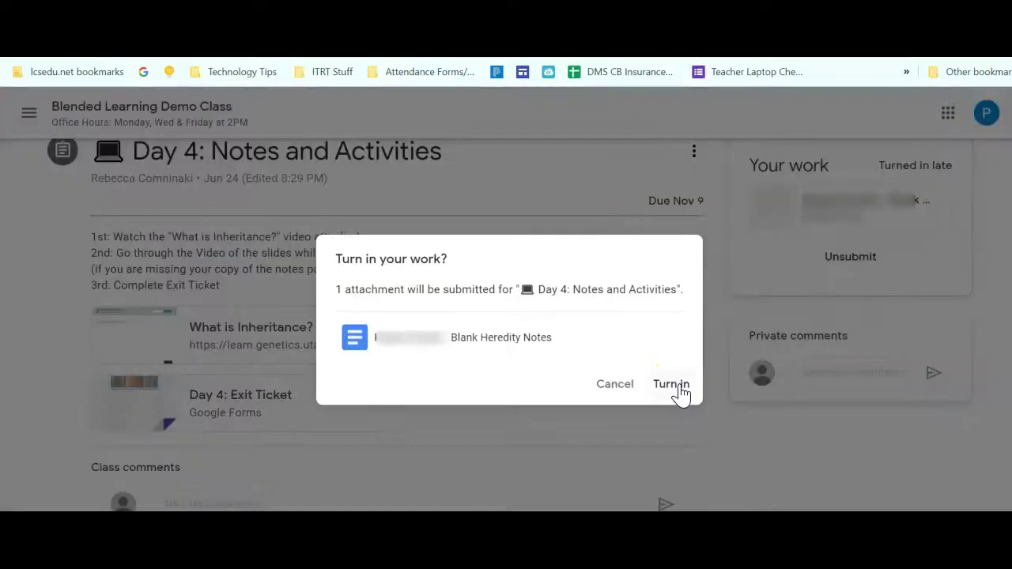
left_click(756, 331)
left_click(610, 386)
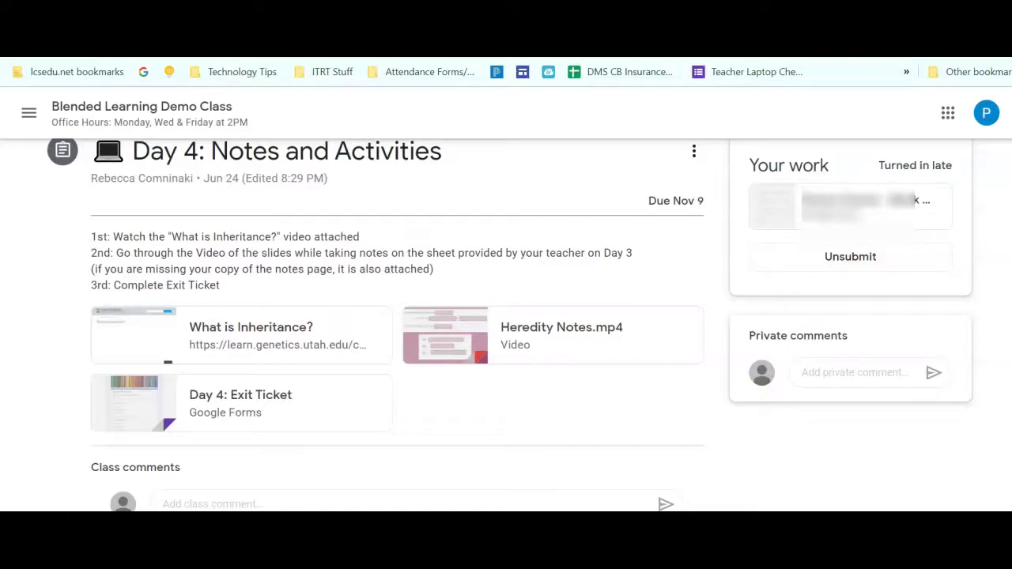
left_click(609, 475)
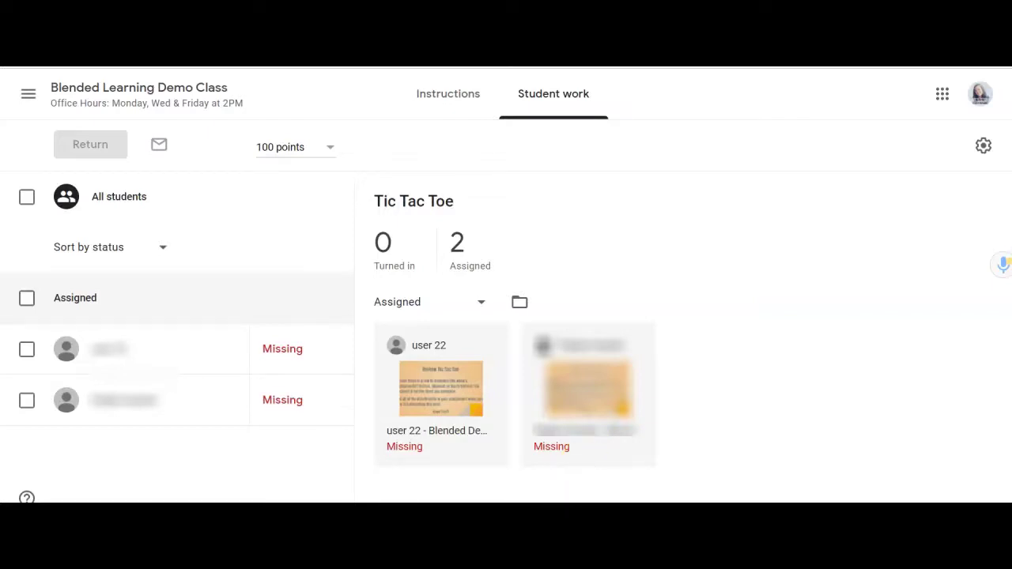
Open the student's Tic Tac Toe assignment and its Blended Demo Tic Tac Toe Choice Board slides.
mouse_move(570, 506)
left_click(645, 492)
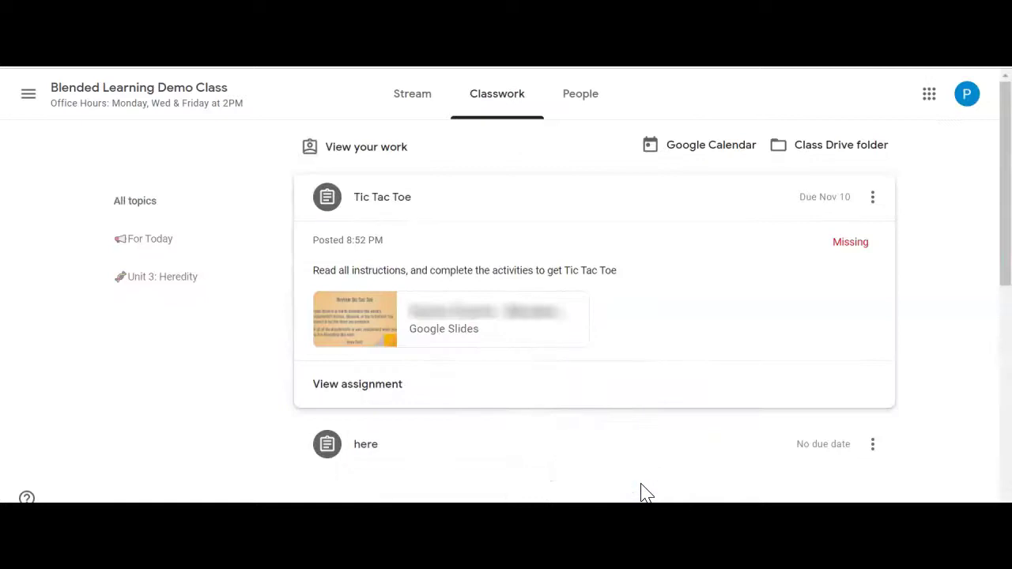
left_click(367, 203)
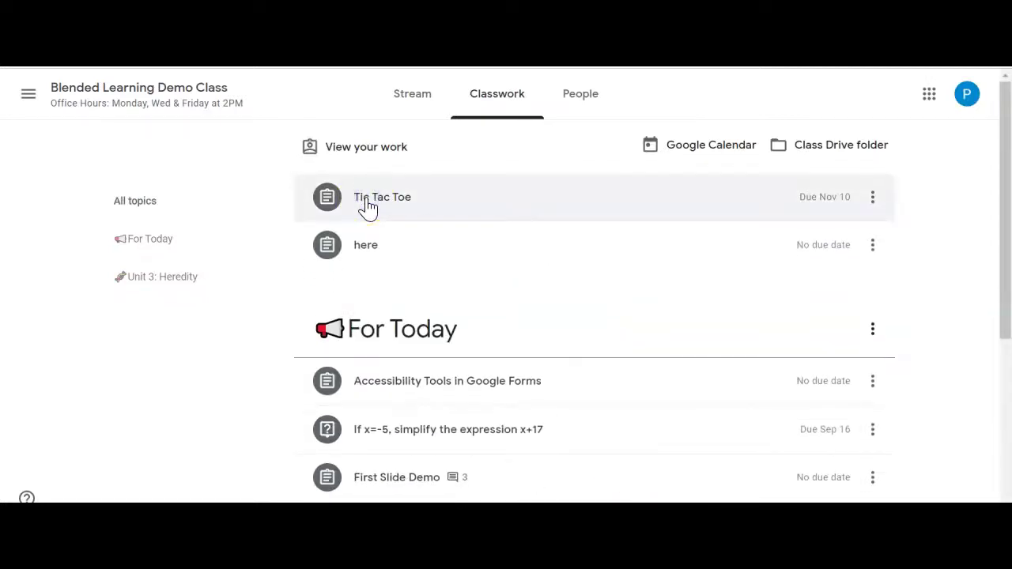
left_click(367, 204)
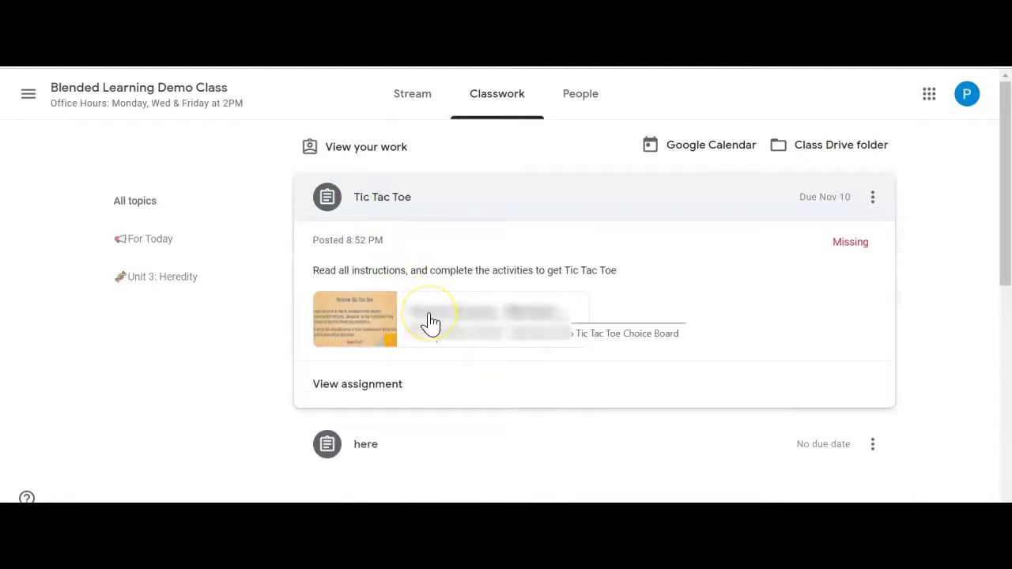
left_click(345, 384)
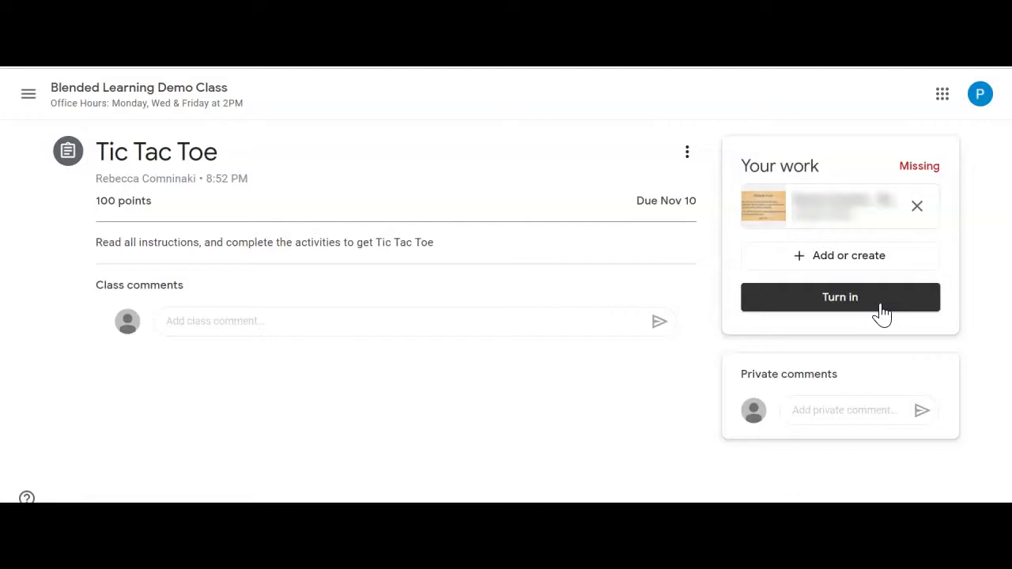
left_click(832, 214)
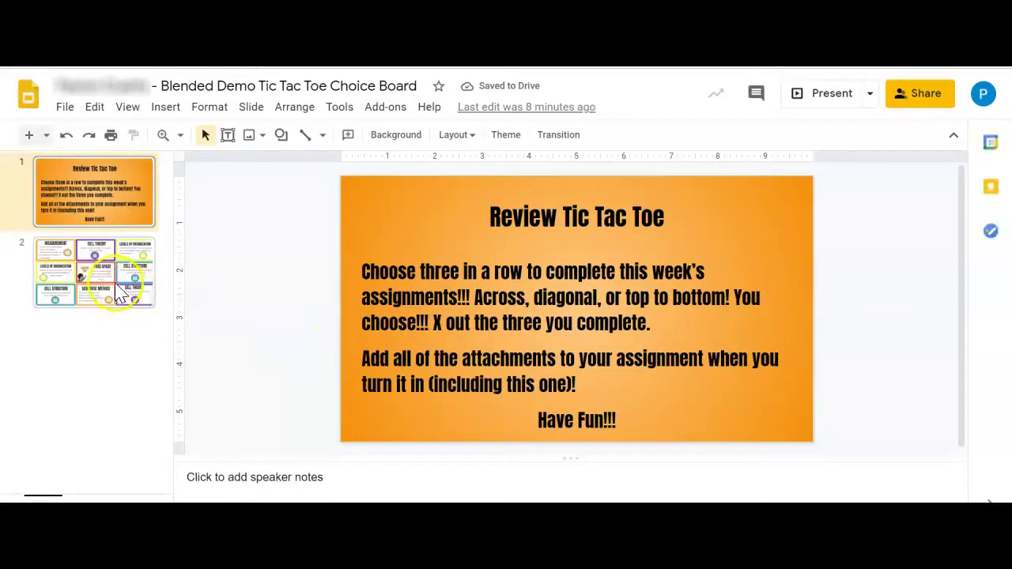
Present choice board slide 2 and follow the Measurement square's GO link to the Bill Nye video.
left_click(118, 291)
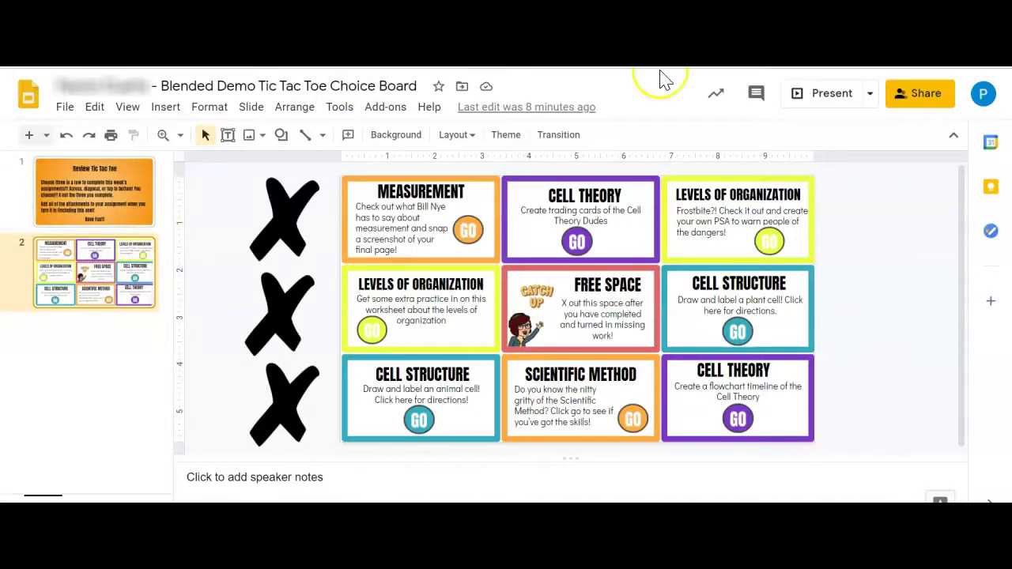
left_click(807, 98)
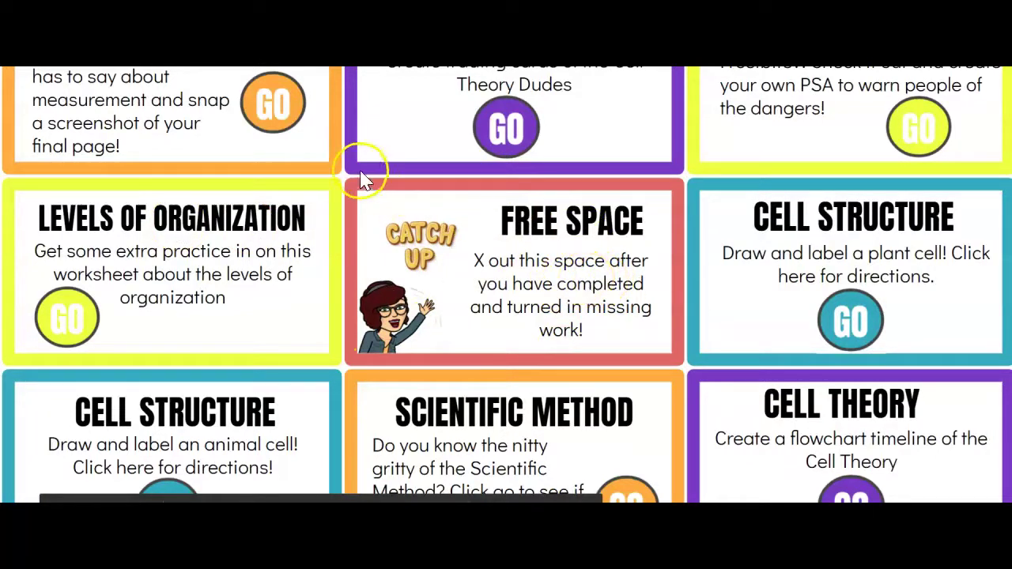
left_click(273, 111)
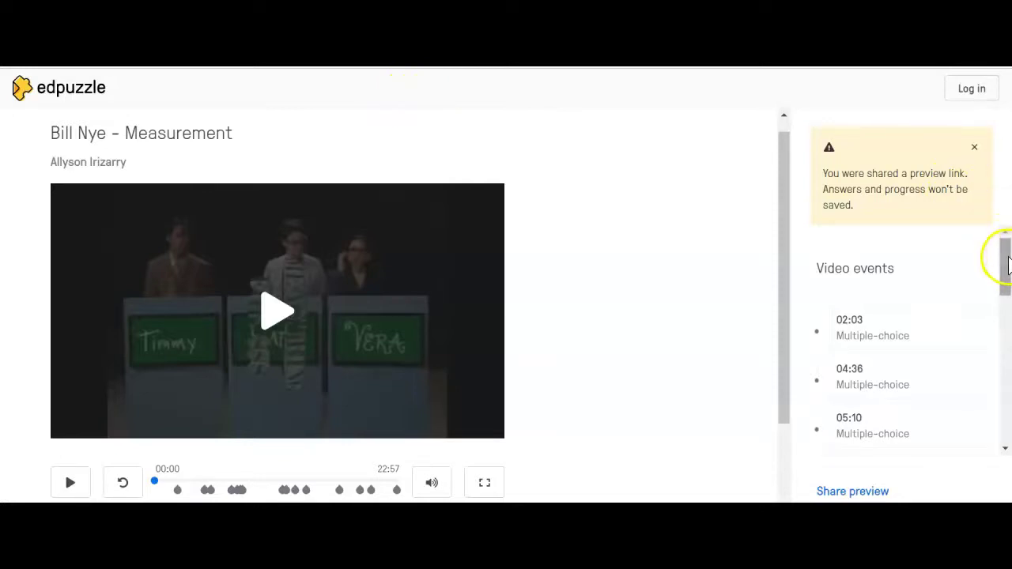
Move the Bill Nye - Measurement video to 22:33 of 22:57 and begin a screen snip.
left_click_drag(1007, 259, 1009, 269)
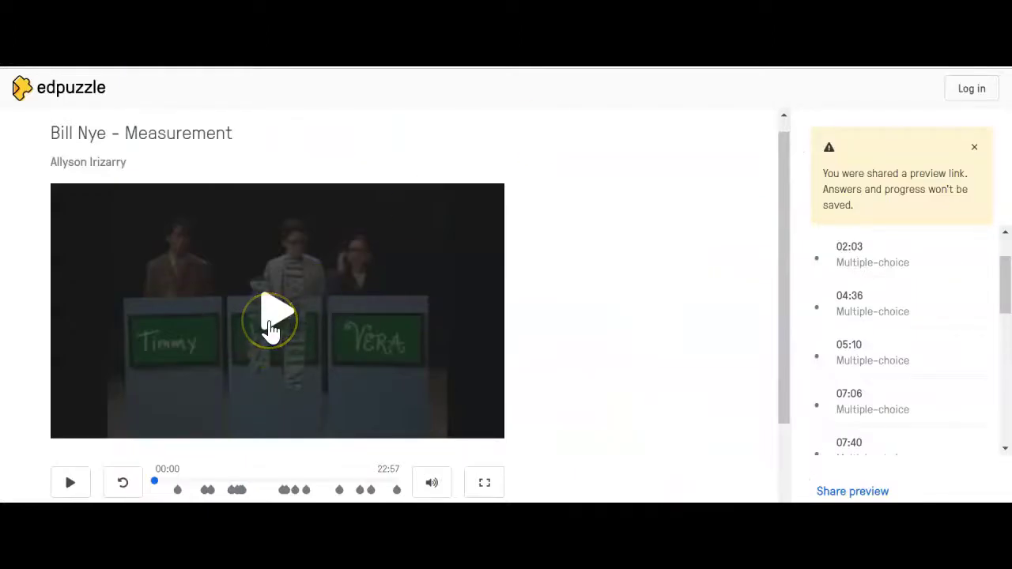
left_click(270, 324)
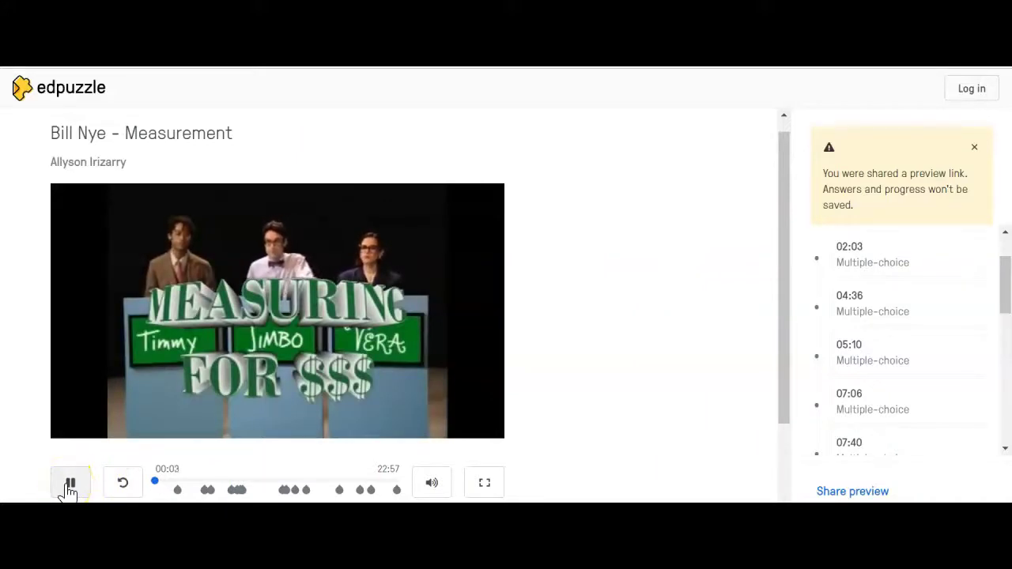
left_click(70, 484)
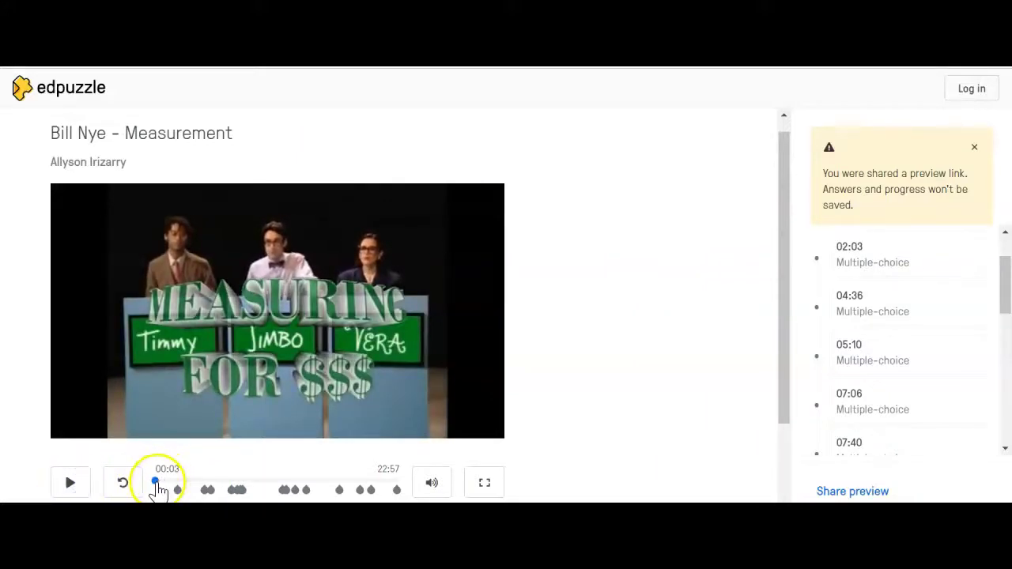
left_click_drag(158, 489, 391, 485)
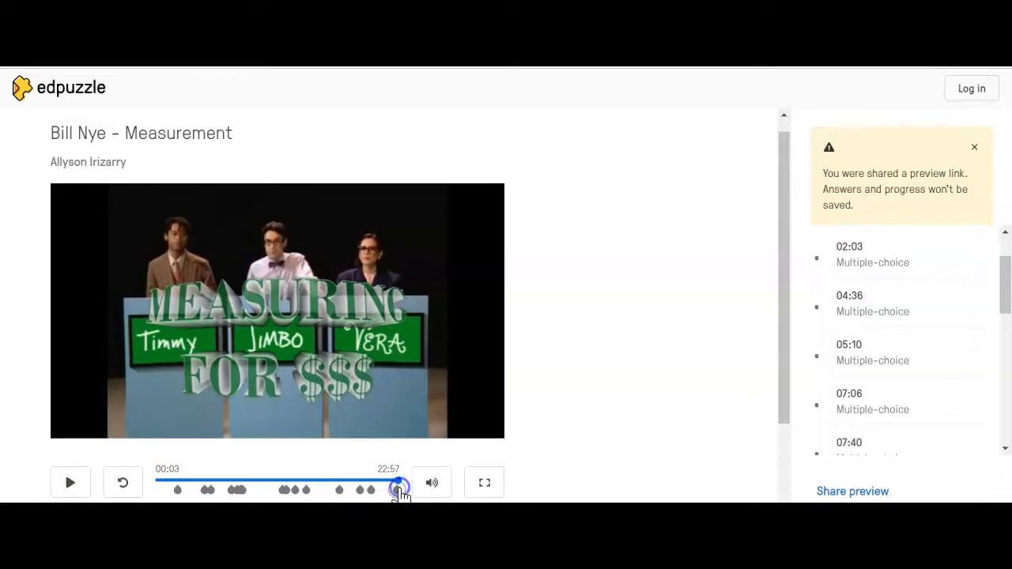
left_click_drag(301, 480, 399, 480)
left_click(117, 484)
left_click(71, 484)
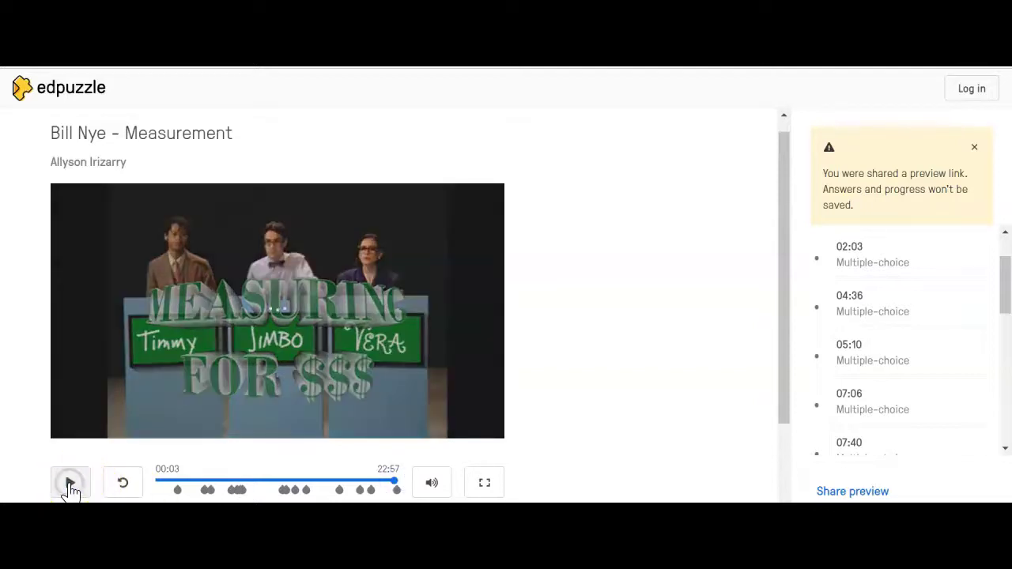
left_click(70, 485)
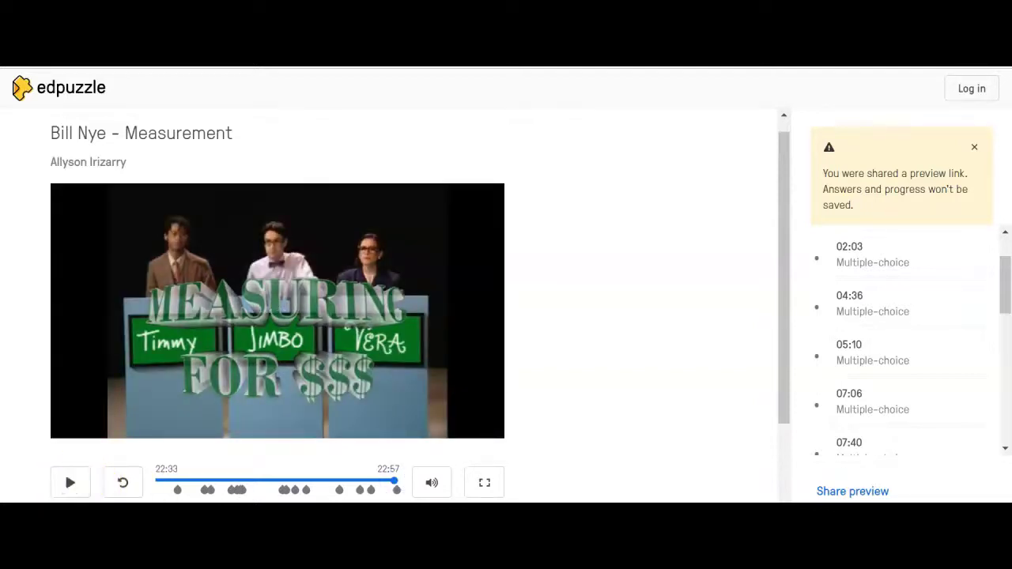
key("alt+Tab")
key("alt+n")
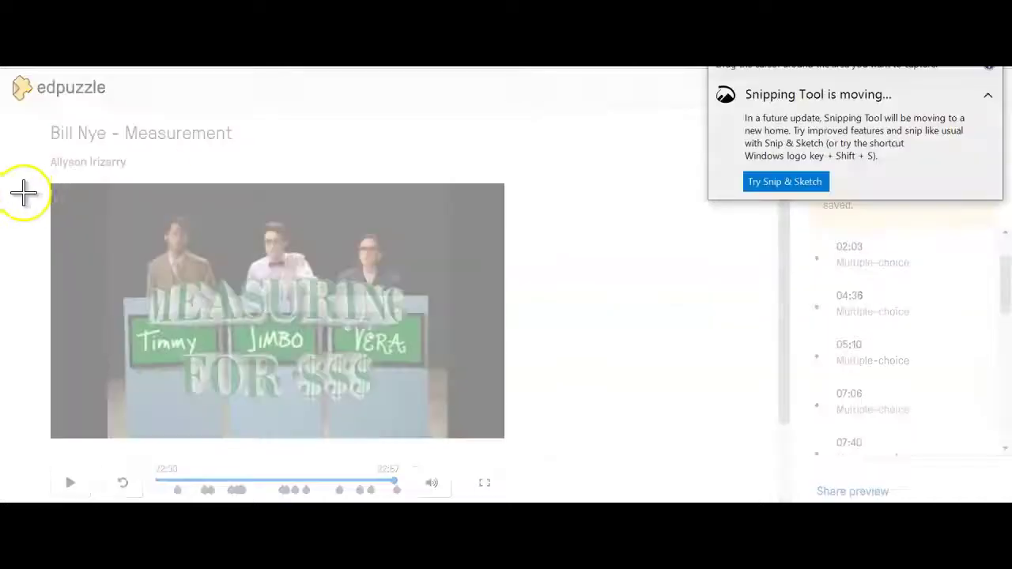
Snip and copy the video's final Measuring for $$$ frame, then return to the Tic Tac Toe assignment page.
left_click_drag(50, 185, 505, 443)
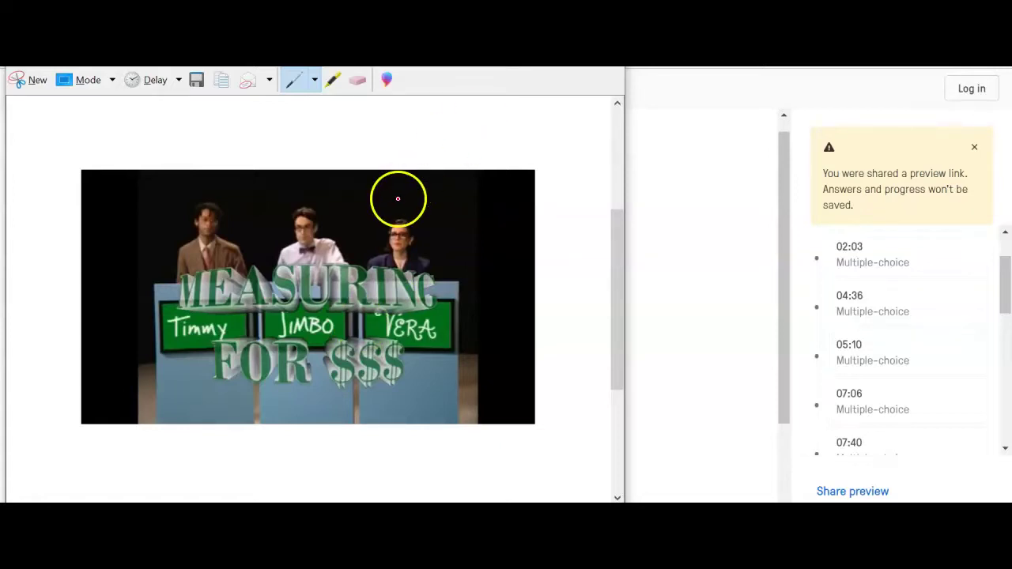
right_click(397, 199)
left_click(366, 226)
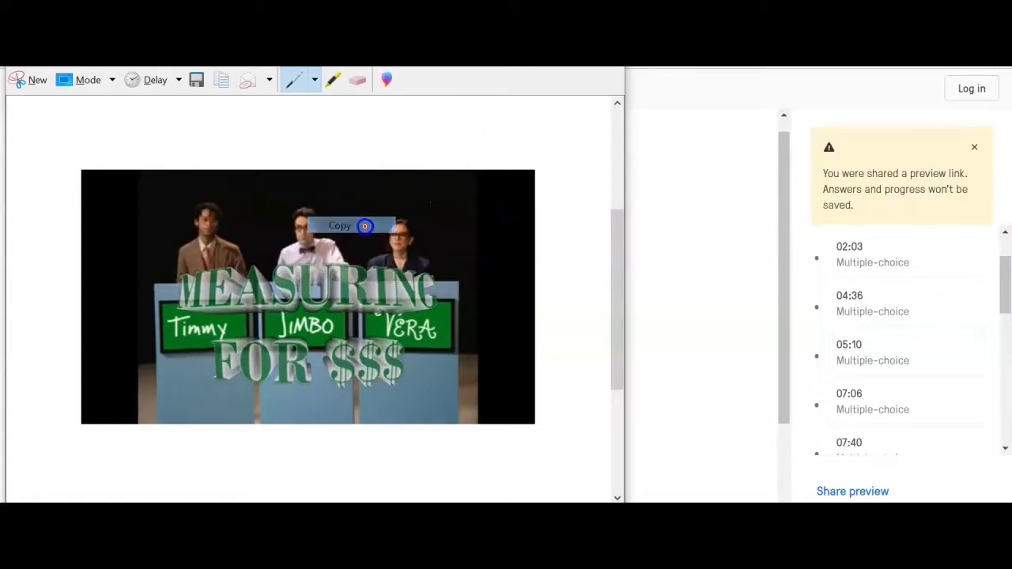
key("alt+Tab")
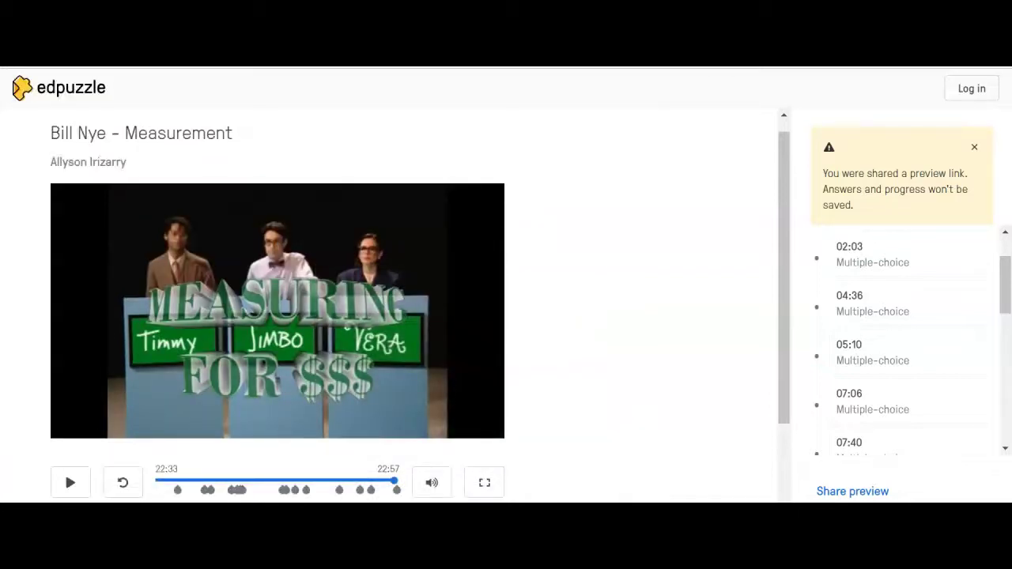
key("alt+Tab")
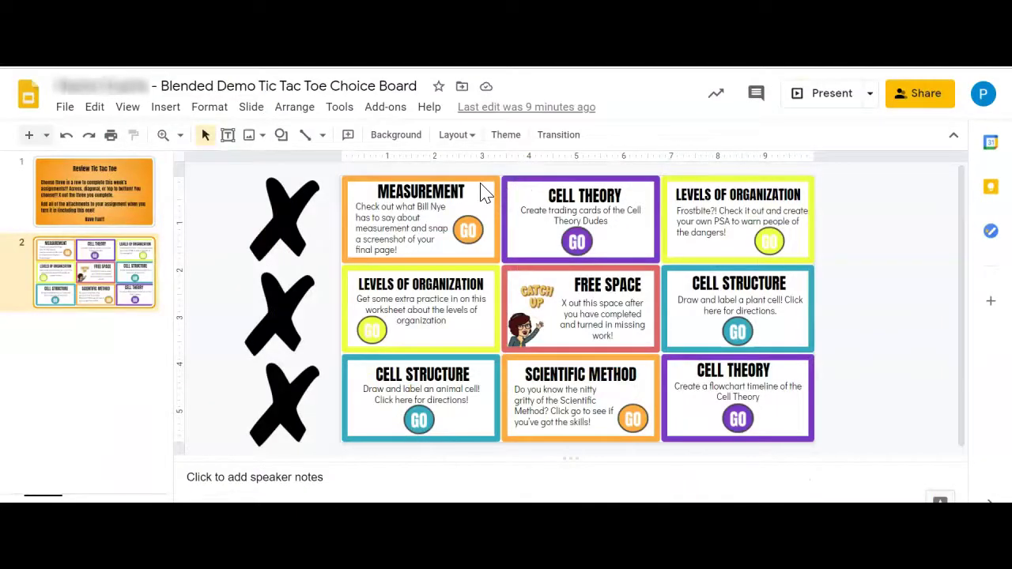
key("ctrl+w")
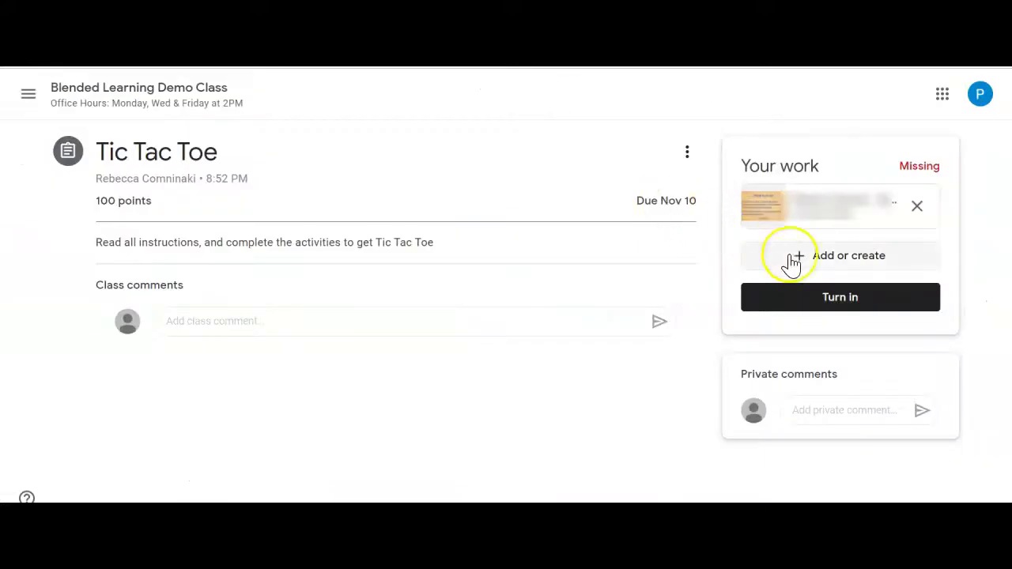
Create a new blank Google Doc titled with the student's name plus 'Tic Tac Toe' and open it.
left_click(821, 268)
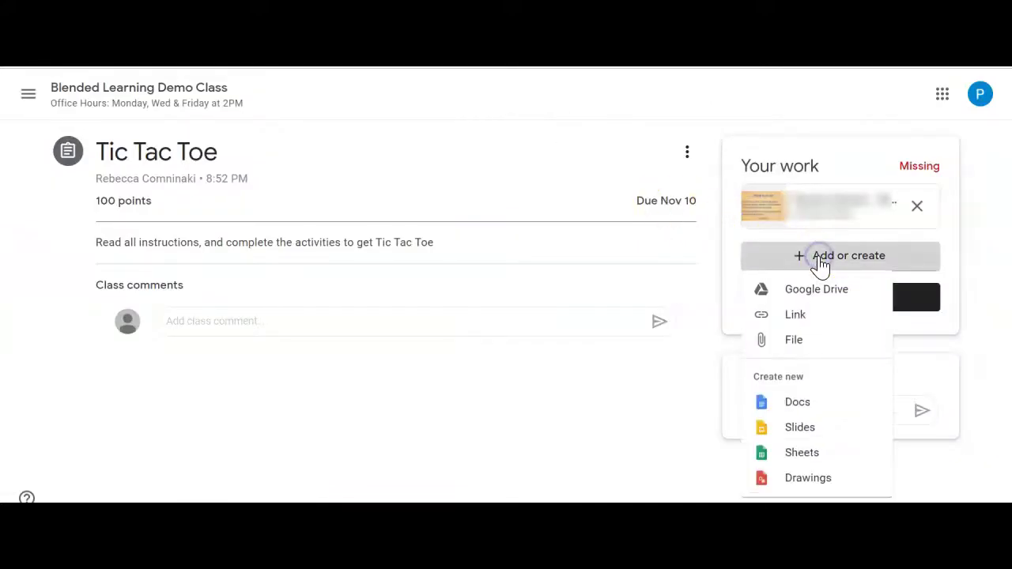
left_click(799, 403)
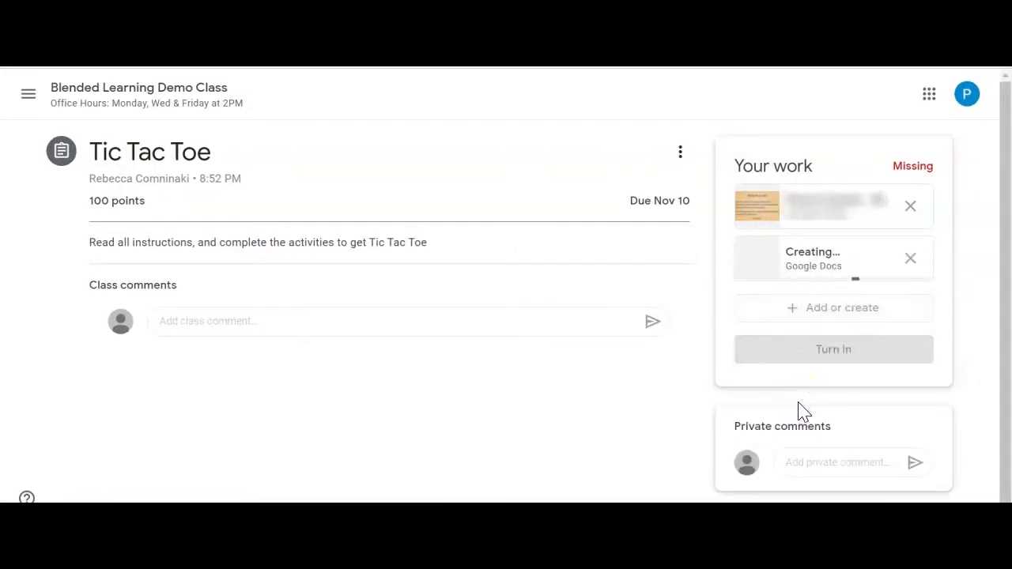
left_click(772, 267)
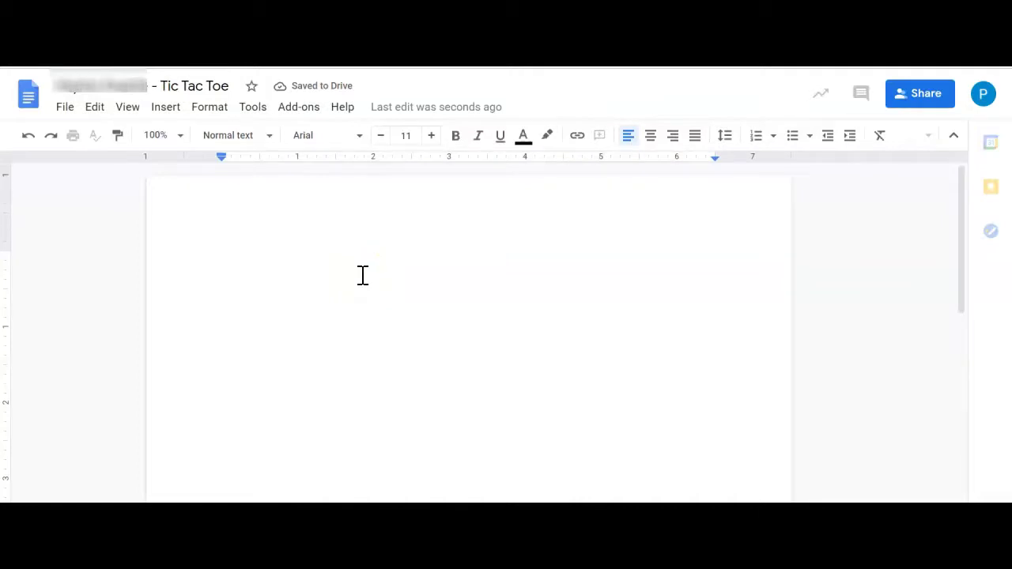
Paste the Measuring for $$$ screenshot at the top of the new Tic Tac Toe Doc.
left_click_drag(350, 287, 362, 305)
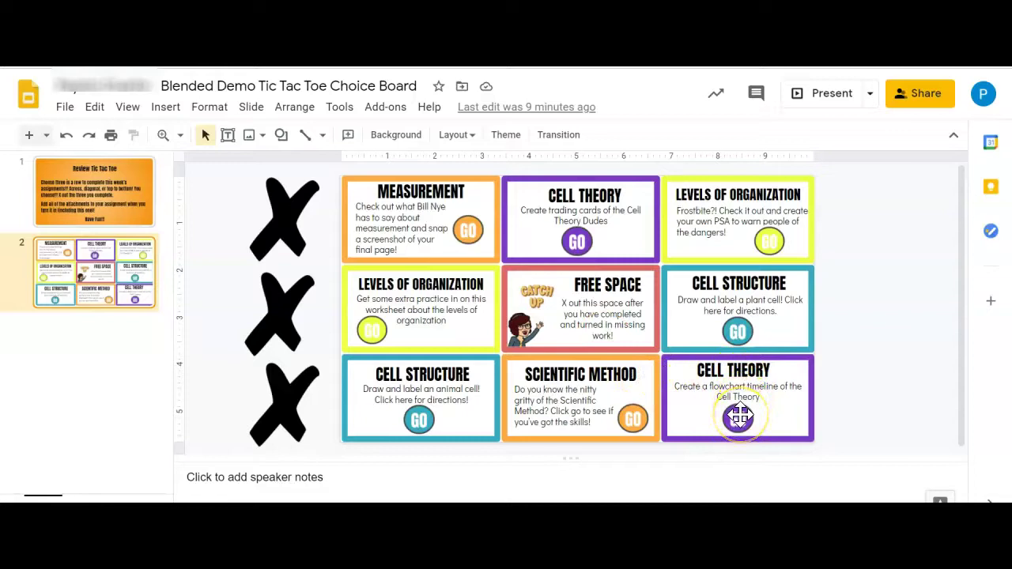
Make a Copy of Cell Theory Timeline and browse its directions and Major Contributors slides.
left_click(798, 97)
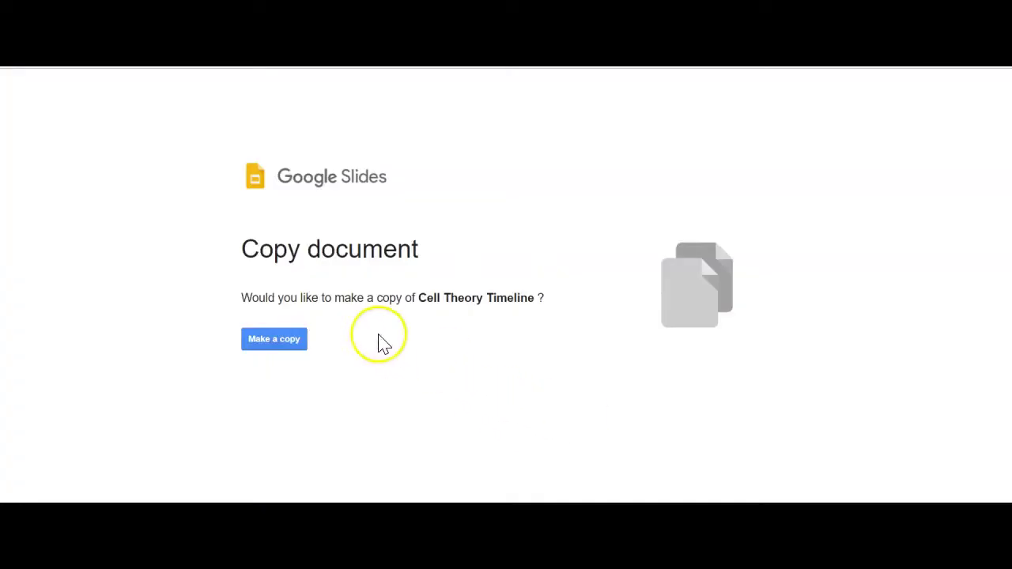
left_click(273, 341)
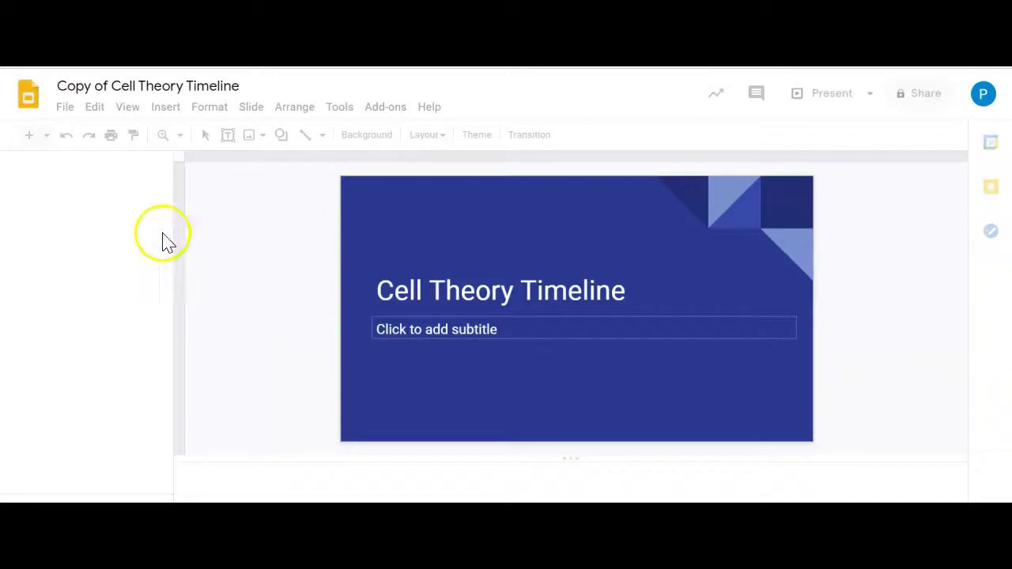
left_click(107, 295)
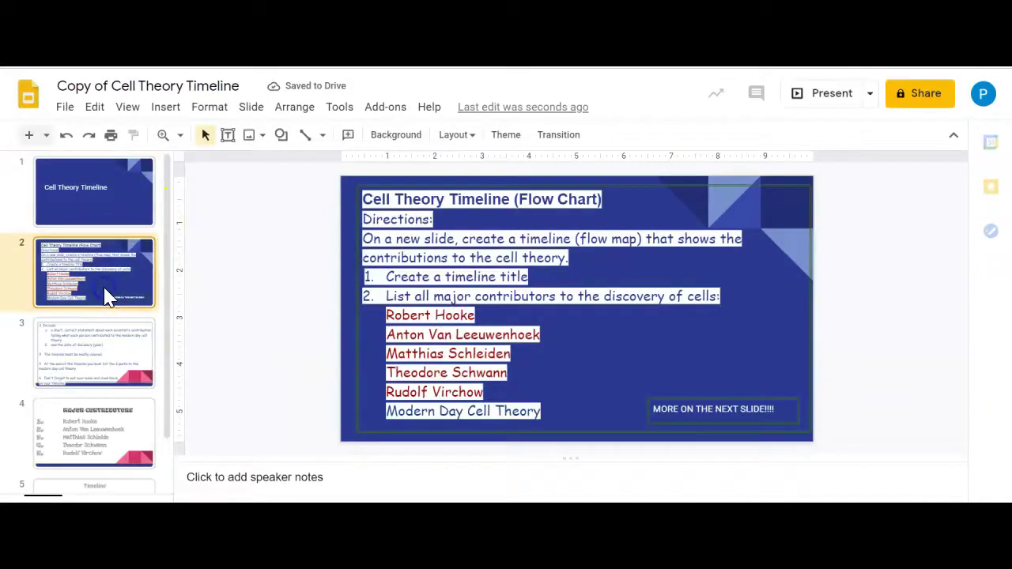
left_click(106, 338)
left_click(102, 419)
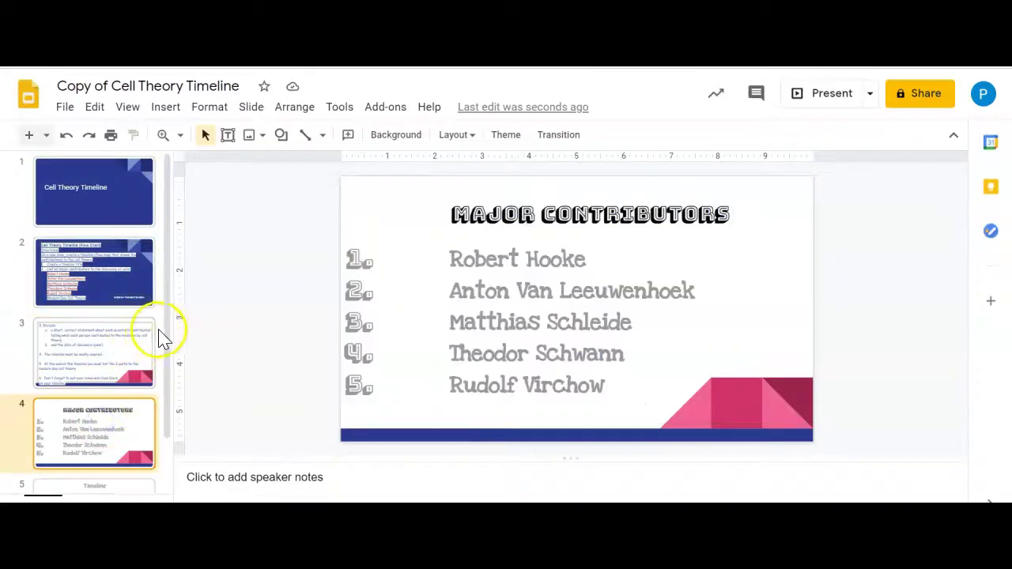
left_click_drag(165, 344, 172, 388)
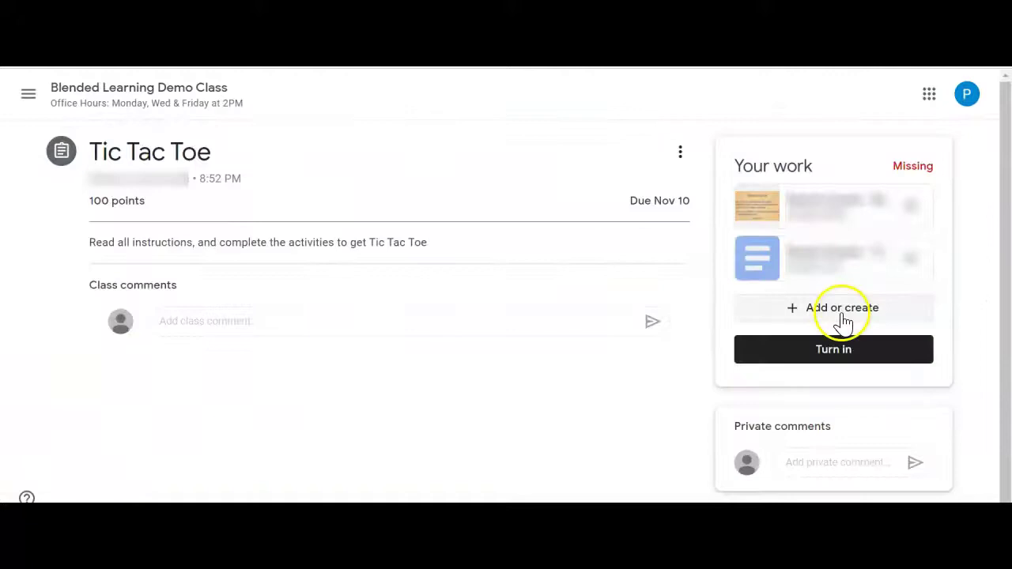
left_click(841, 316)
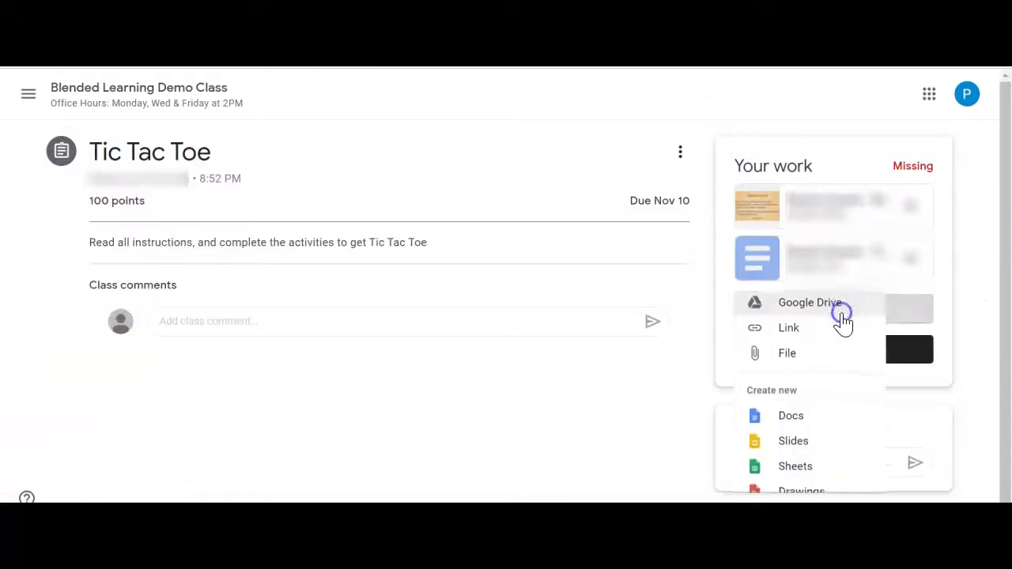
Attach the Cell Theory Timeline copy to the assignment as a pasted link.
left_click(794, 332)
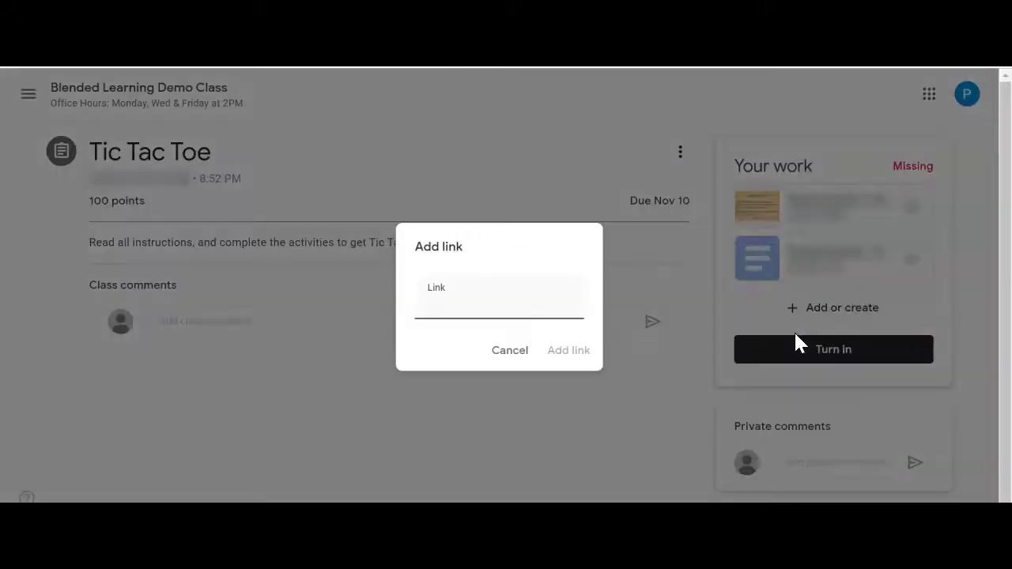
key("ctrl+v")
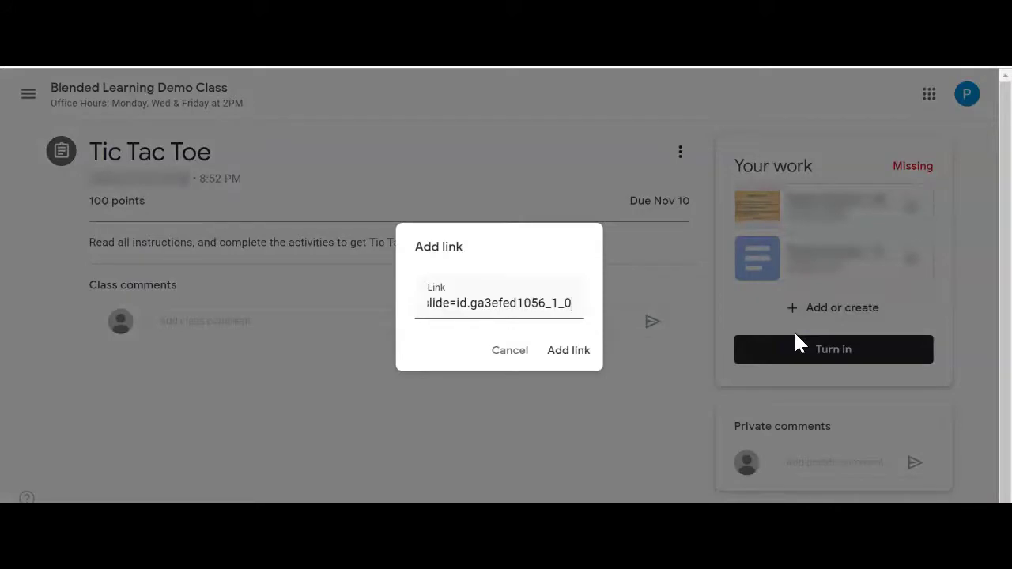
left_click(562, 354)
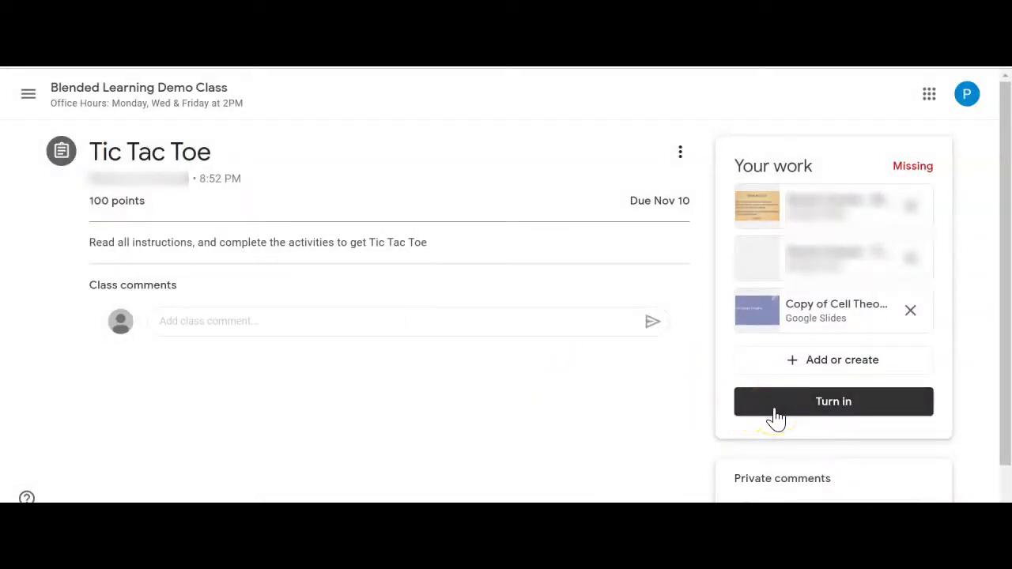
Turn in the assignment with its three attachments, then switch to the teacher's Student work window.
left_click(776, 417)
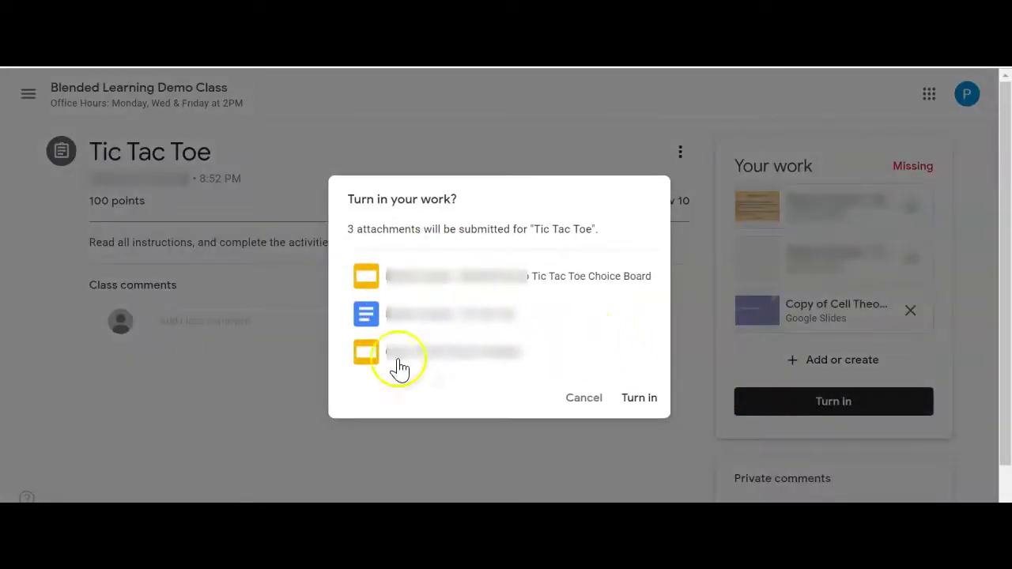
left_click(642, 398)
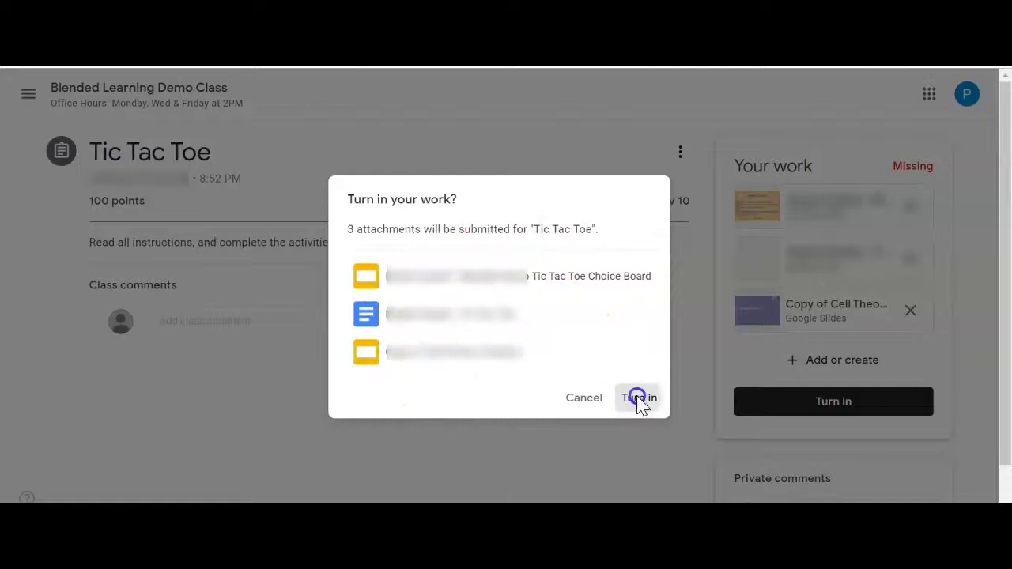
mouse_move(526, 514)
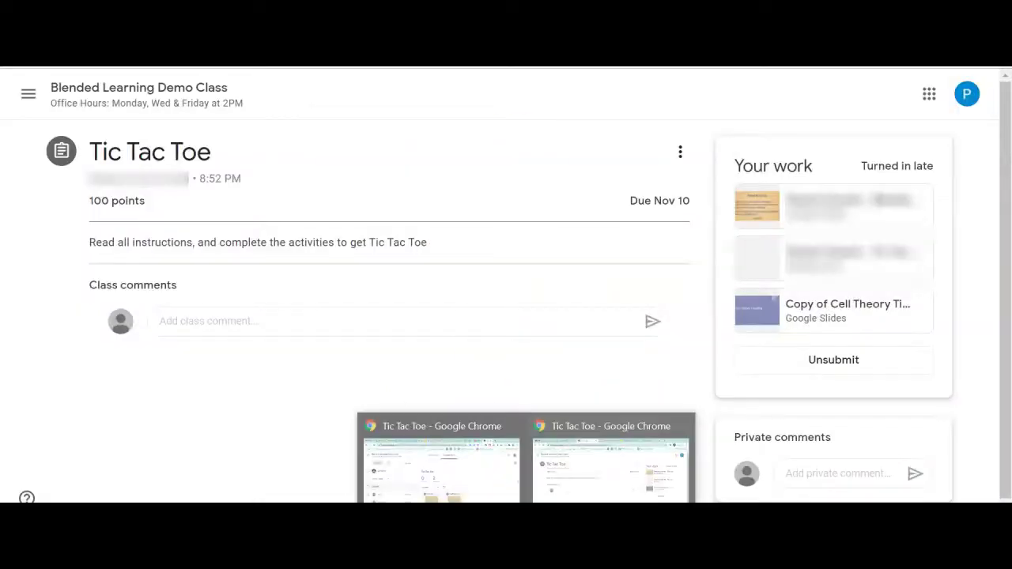
left_click(481, 486)
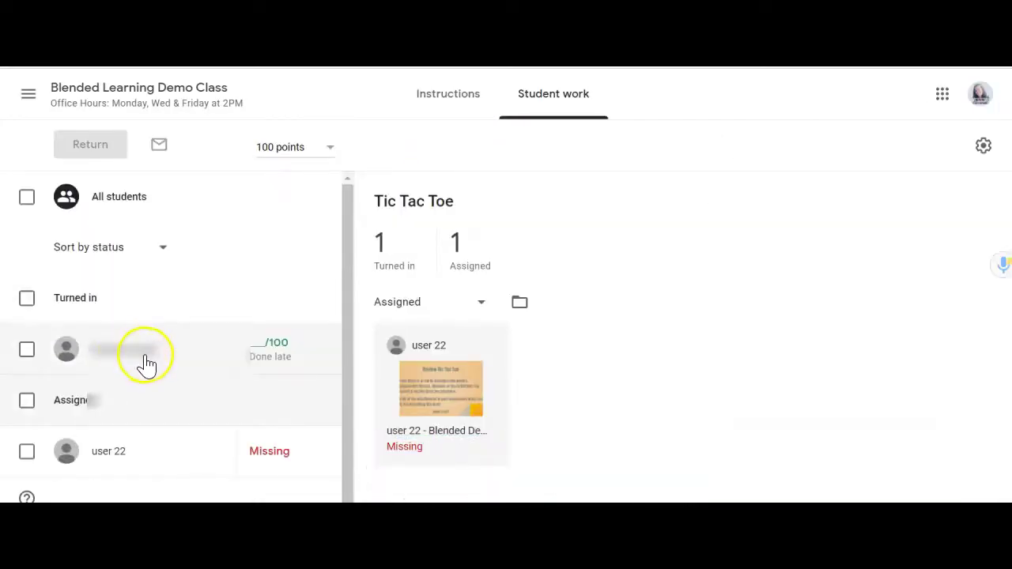
Open the student's submission and preview the choice board, the screenshot Doc, and the timeline copy.
left_click(141, 357)
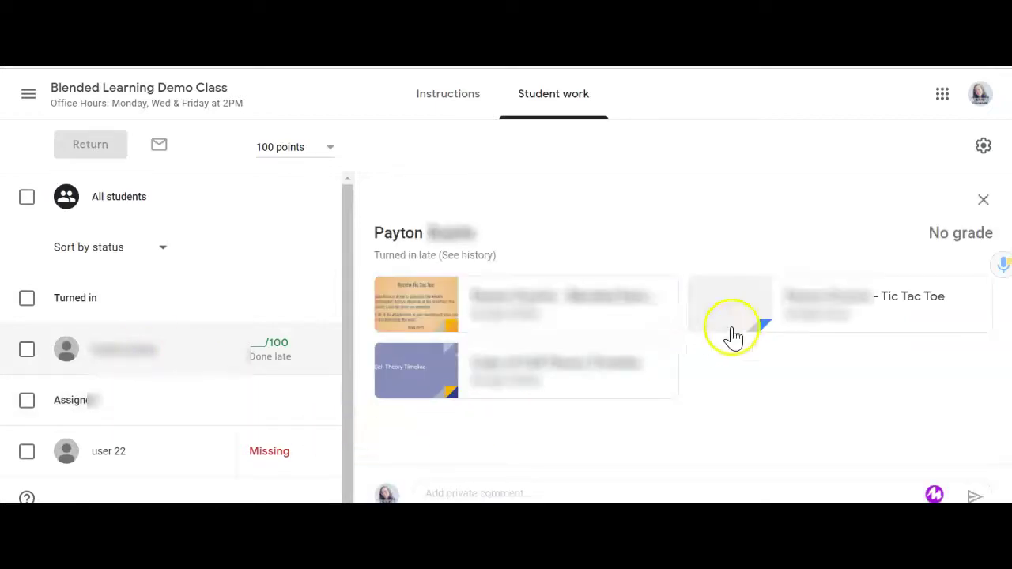
left_click(803, 304)
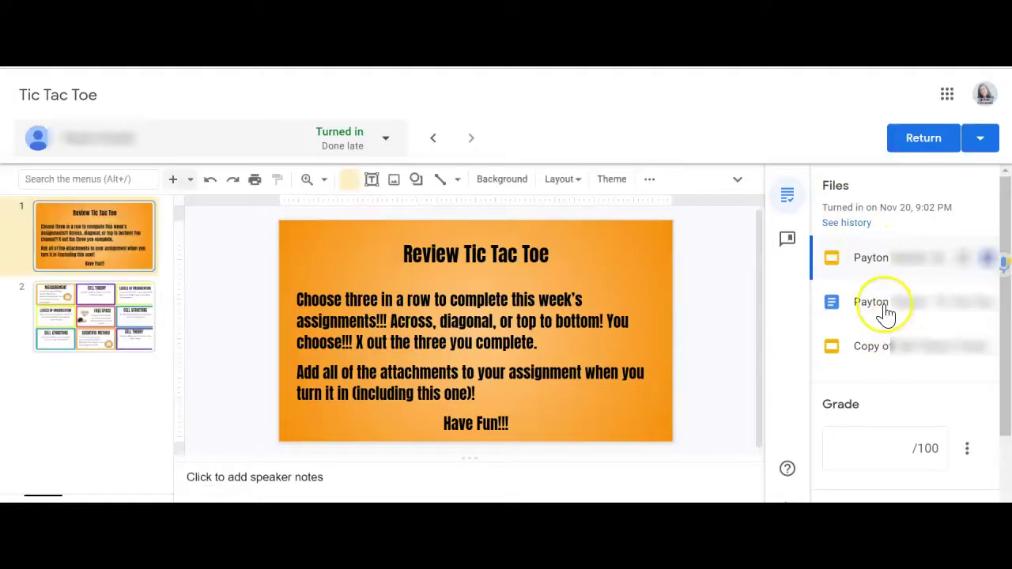
left_click(885, 312)
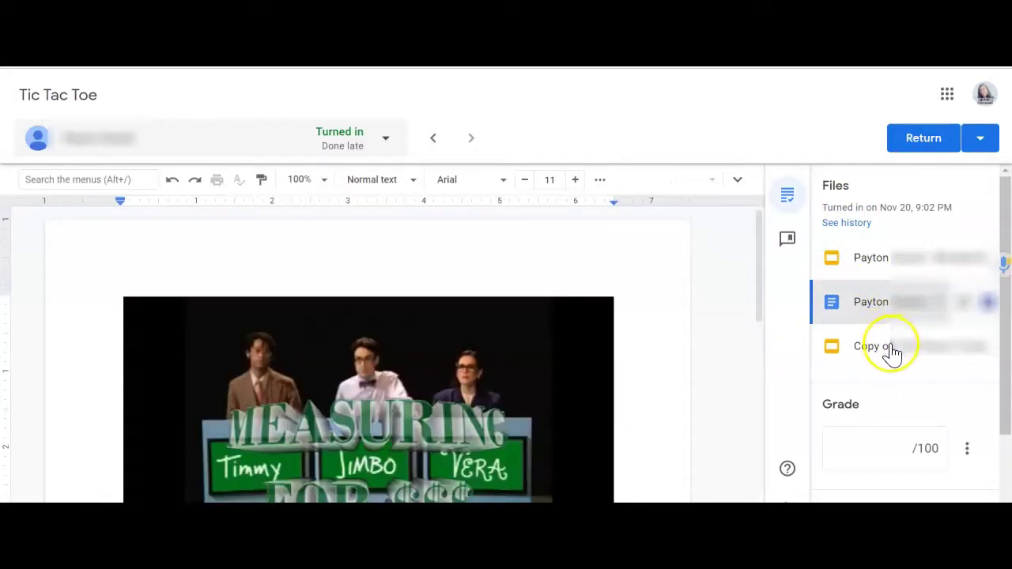
left_click(891, 356)
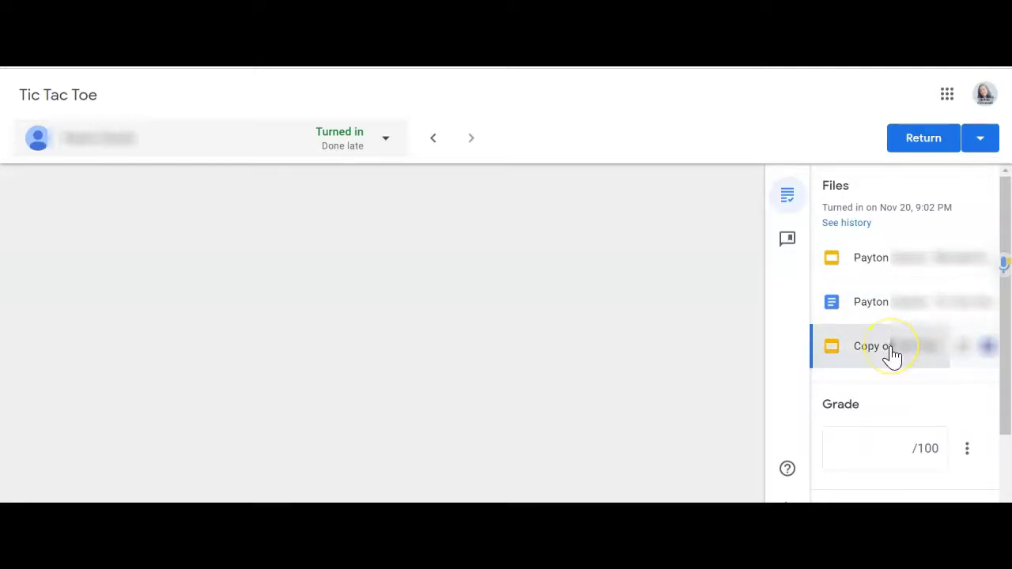